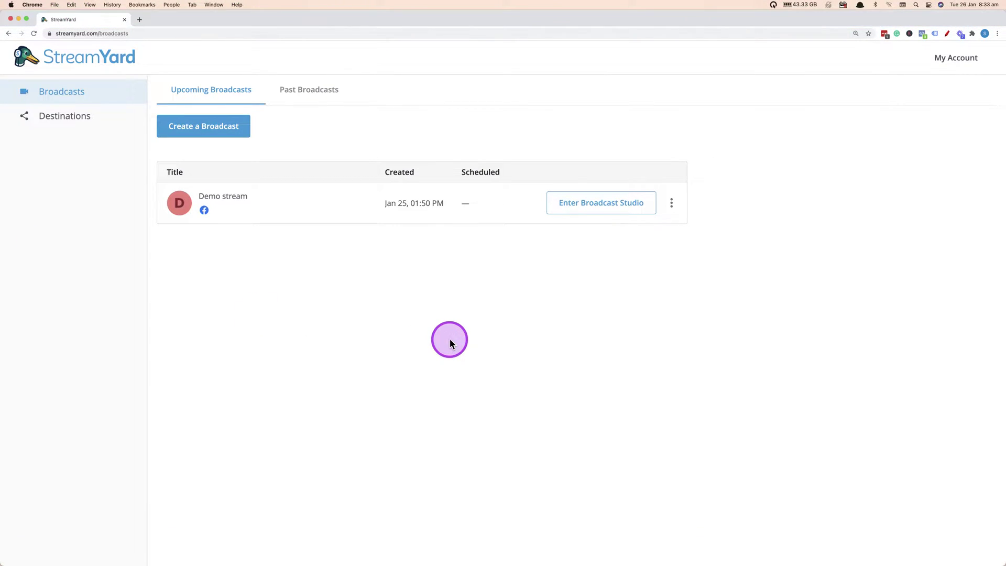
Open the Demo stream's camera and mic setup and choose Live Gamer Ultra-Video (07ca:0553) as the camera
{"action": "key", "text": "super+equal"}
{"action": "key", "text": "super+equal"}
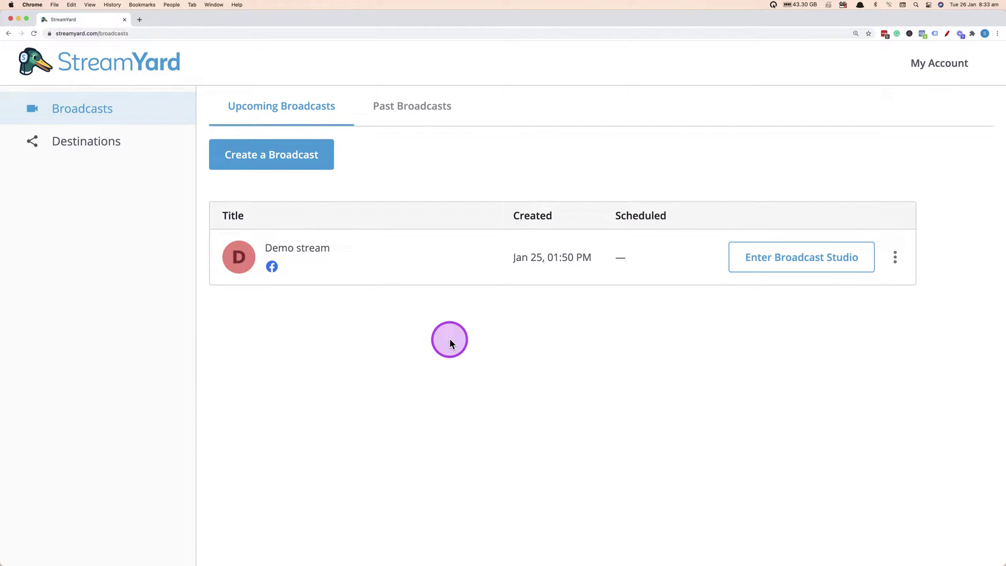
{"action": "left_click", "coordinate": [768, 264]}
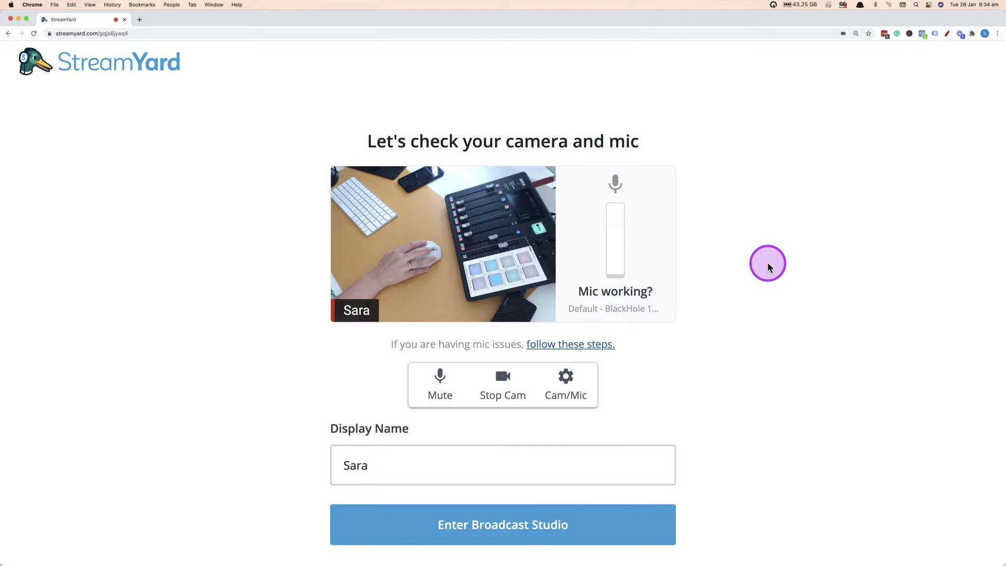
{"action": "left_click", "coordinate": [572, 375]}
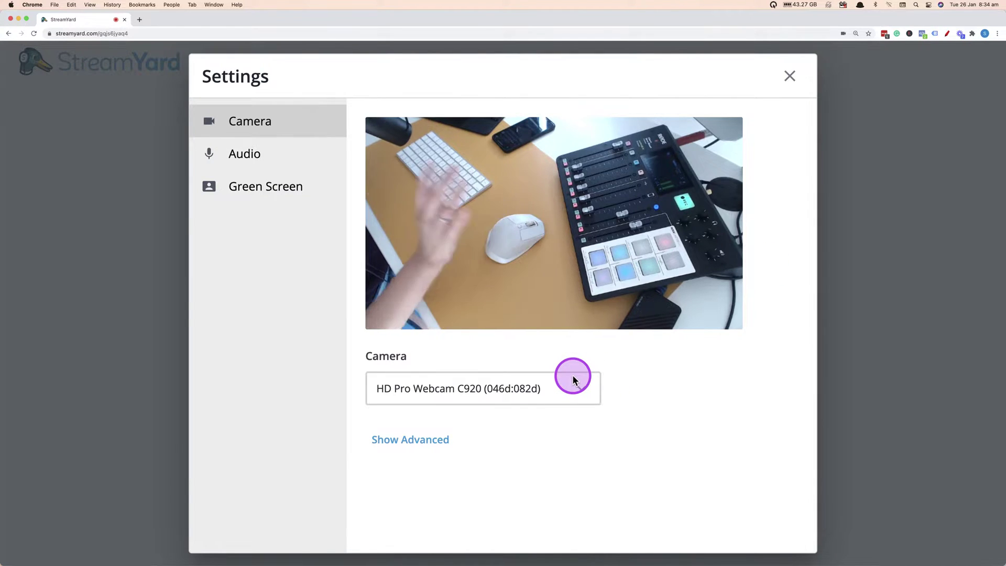
{"action": "left_click", "coordinate": [579, 387]}
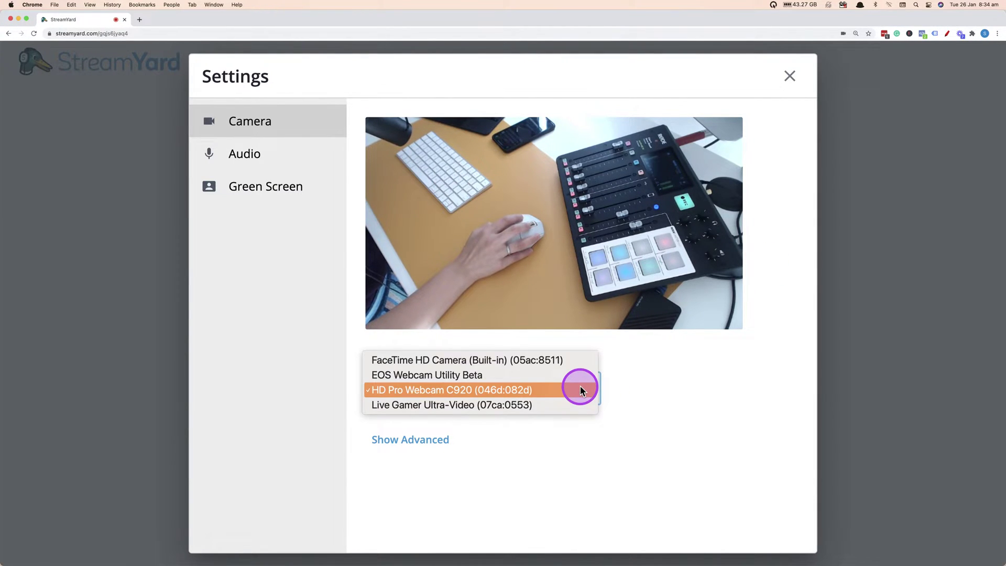
{"action": "left_click", "coordinate": [554, 404]}
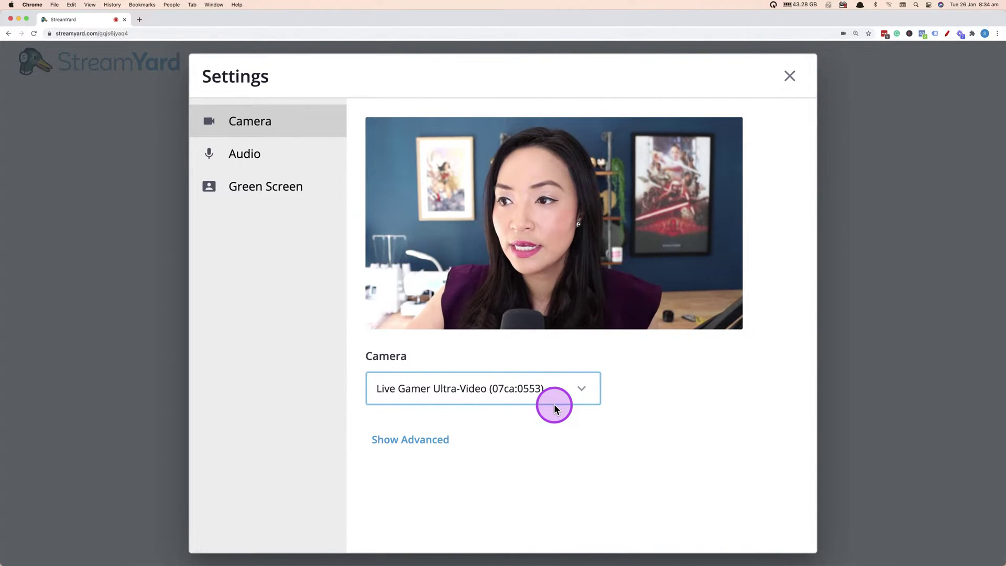
Review the audio settings, keeping Default - BlackHole 16ch (Virtual) as the microphone, and close the settings
{"action": "left_click", "coordinate": [246, 155]}
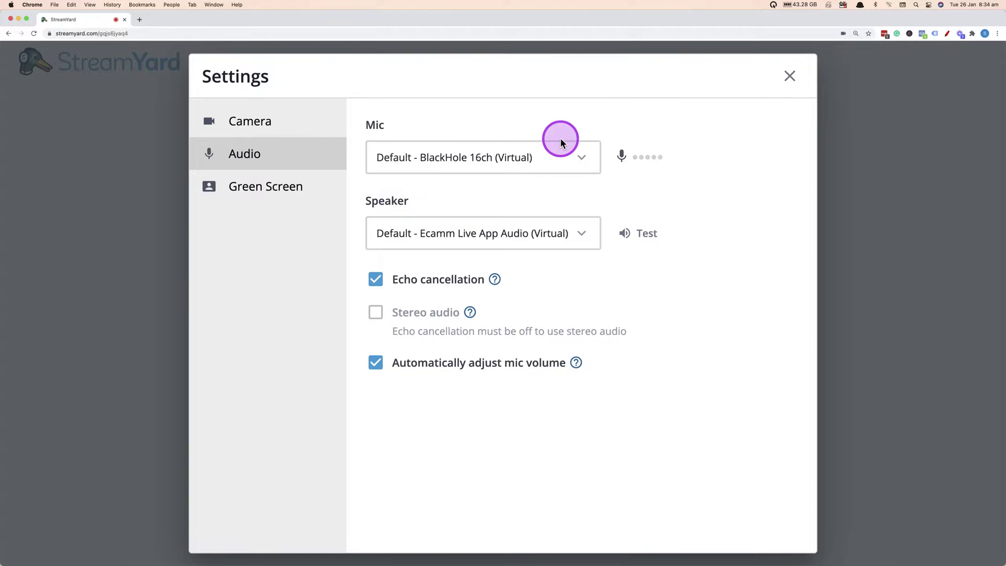
{"action": "left_click", "coordinate": [557, 157]}
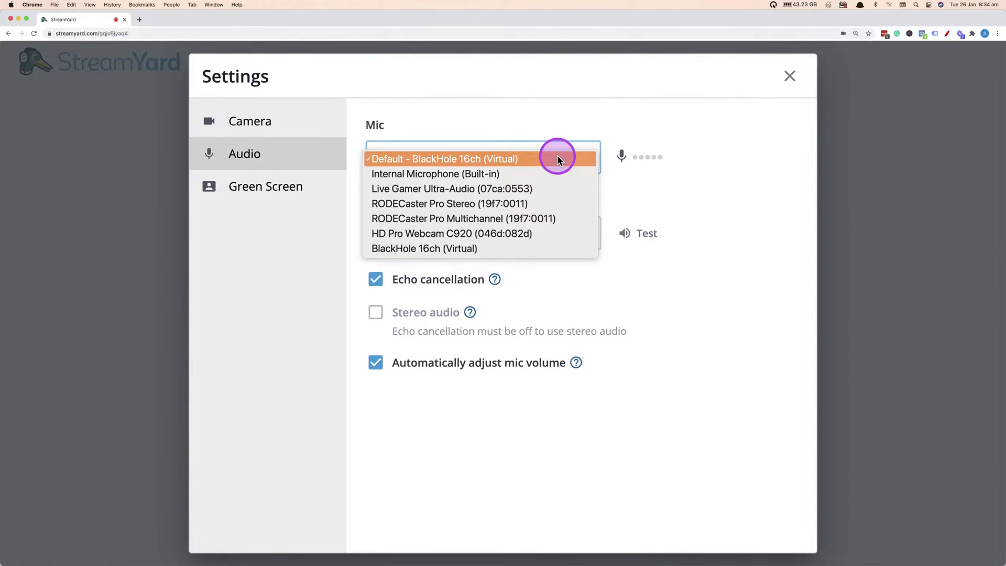
{"action": "left_click", "coordinate": [557, 157]}
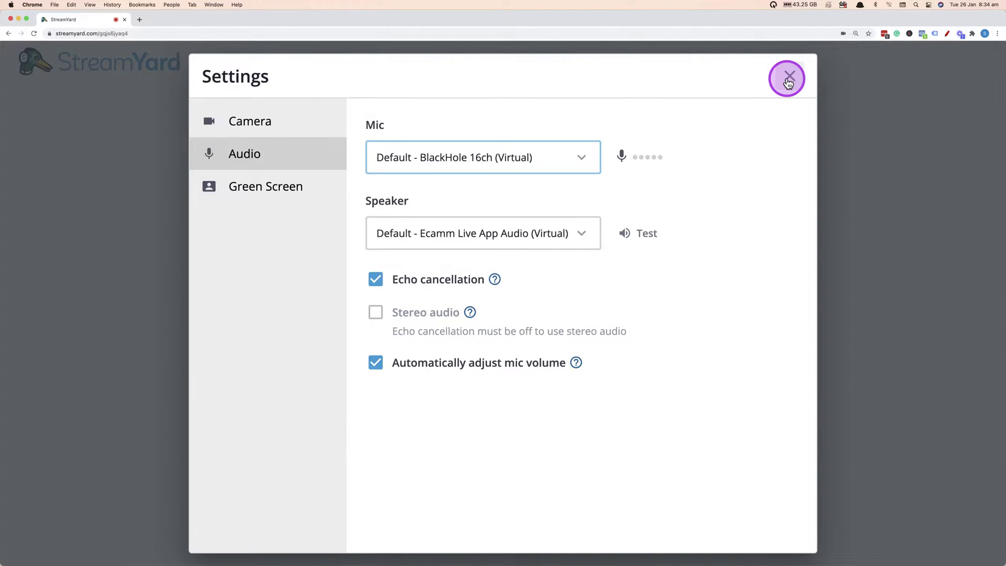
{"action": "left_click", "coordinate": [788, 78]}
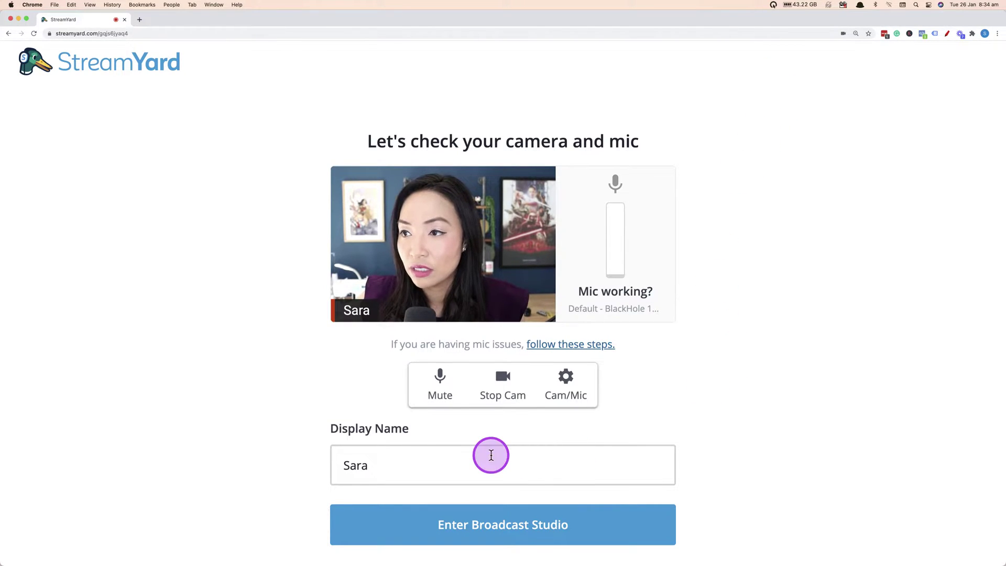
Enter the broadcast studio, mute the host's microphone and dismiss the tip about joining the stream
{"action": "left_click", "coordinate": [512, 532]}
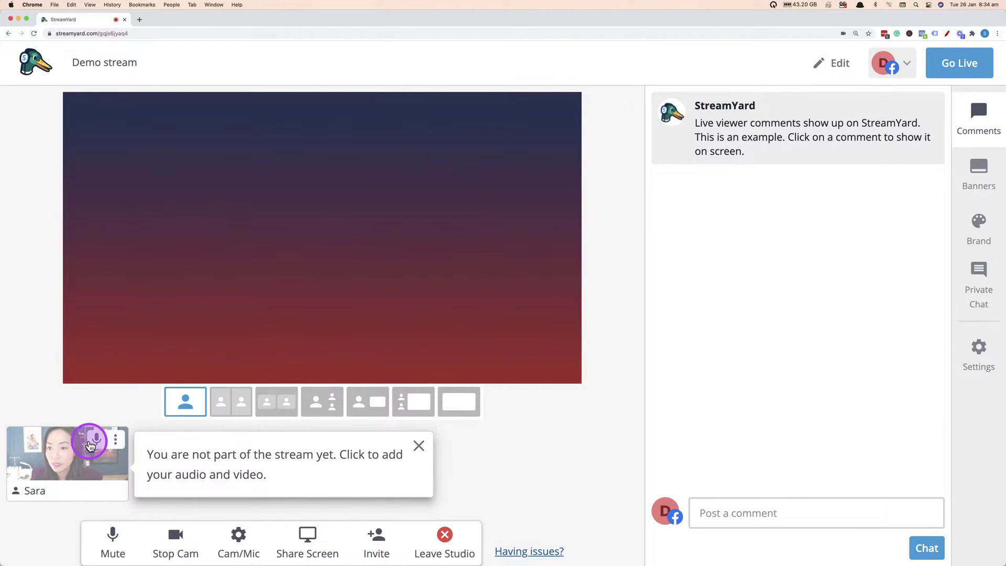
{"action": "left_click", "coordinate": [96, 439]}
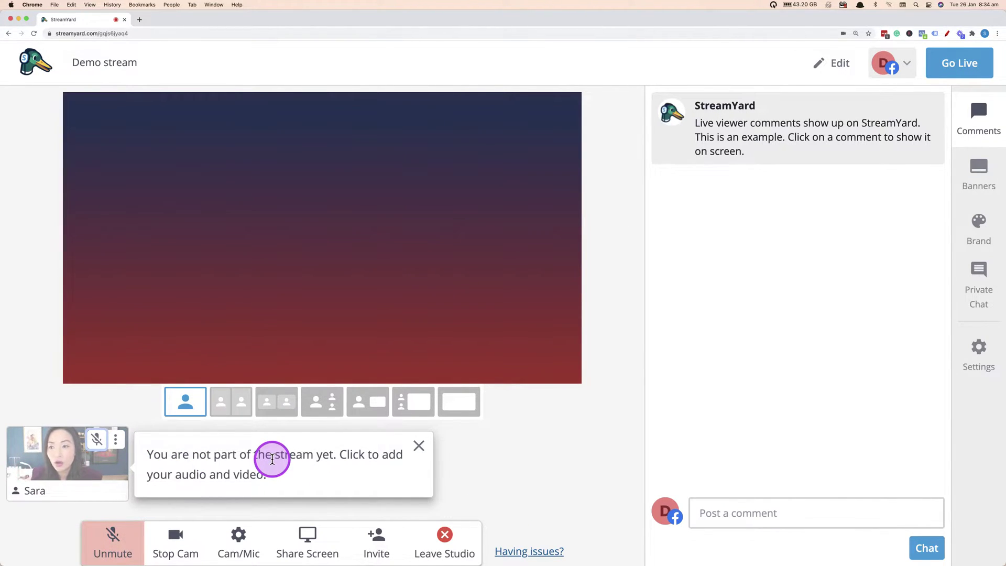
{"action": "left_click", "coordinate": [419, 445]}
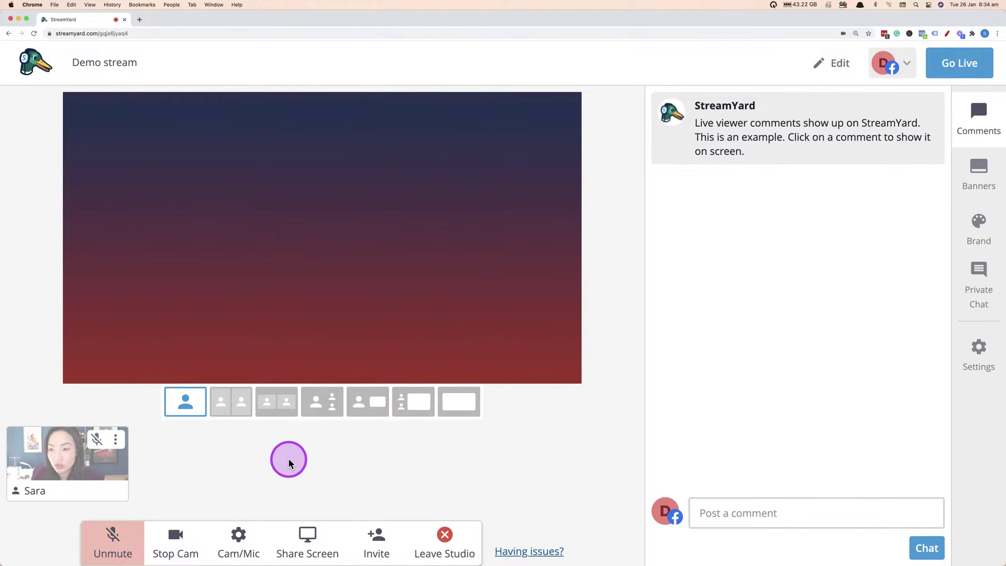
Duplicate the studio browser tab and set the camera in the duplicate to HD Pro Webcam C920 (046d:082d)
{"action": "right_click", "coordinate": [90, 24]}
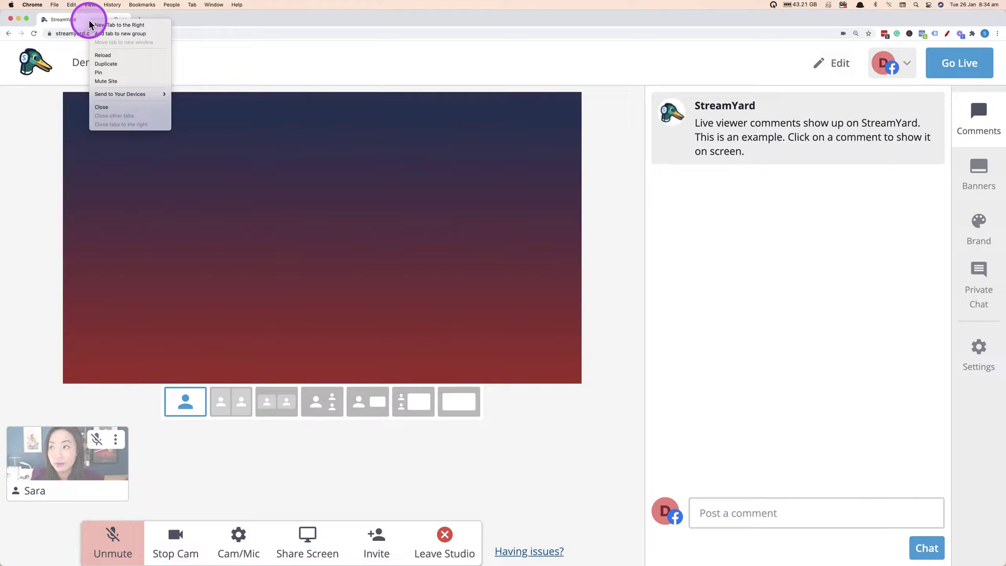
{"action": "left_click", "coordinate": [108, 64]}
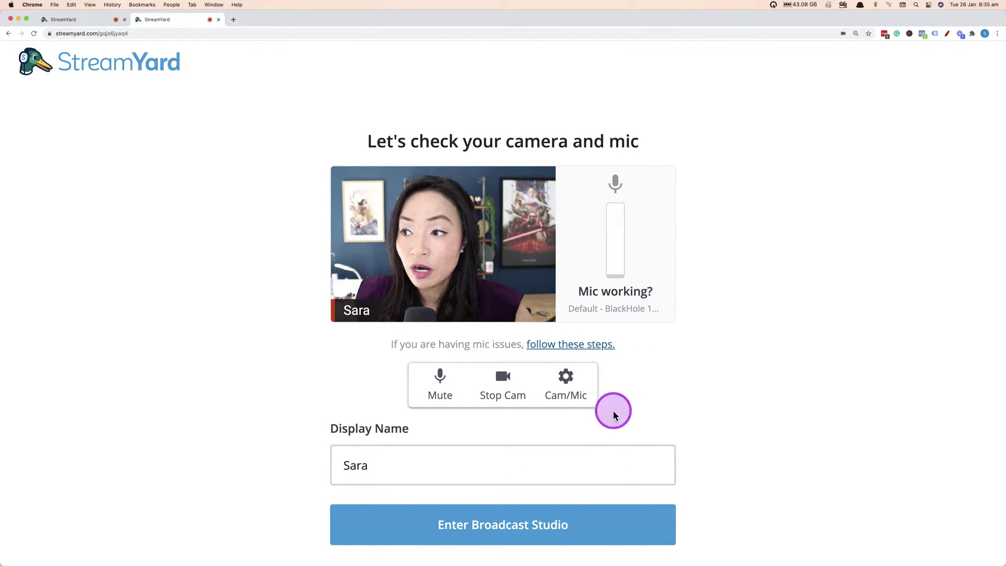
{"action": "left_click", "coordinate": [573, 387]}
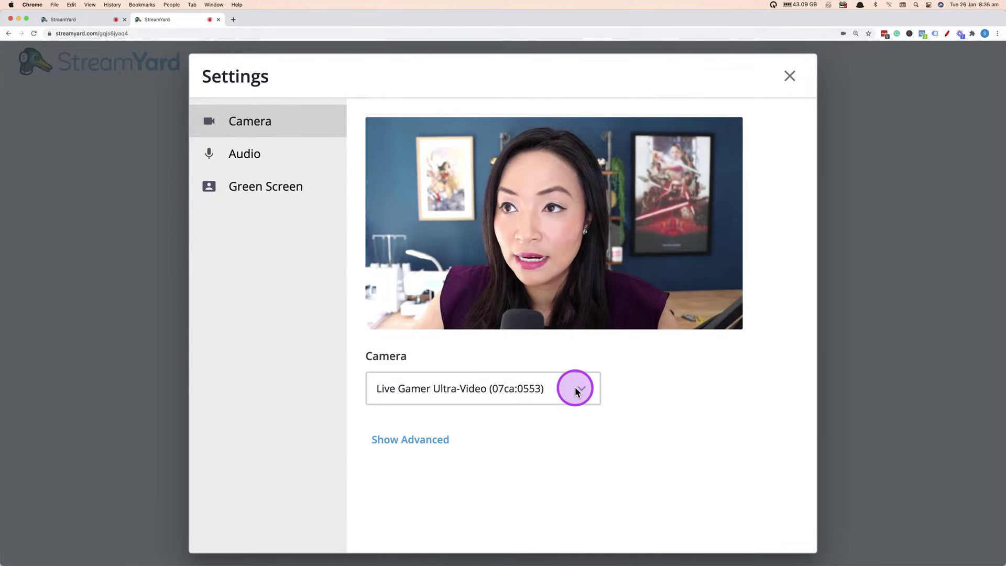
{"action": "left_click", "coordinate": [579, 389]}
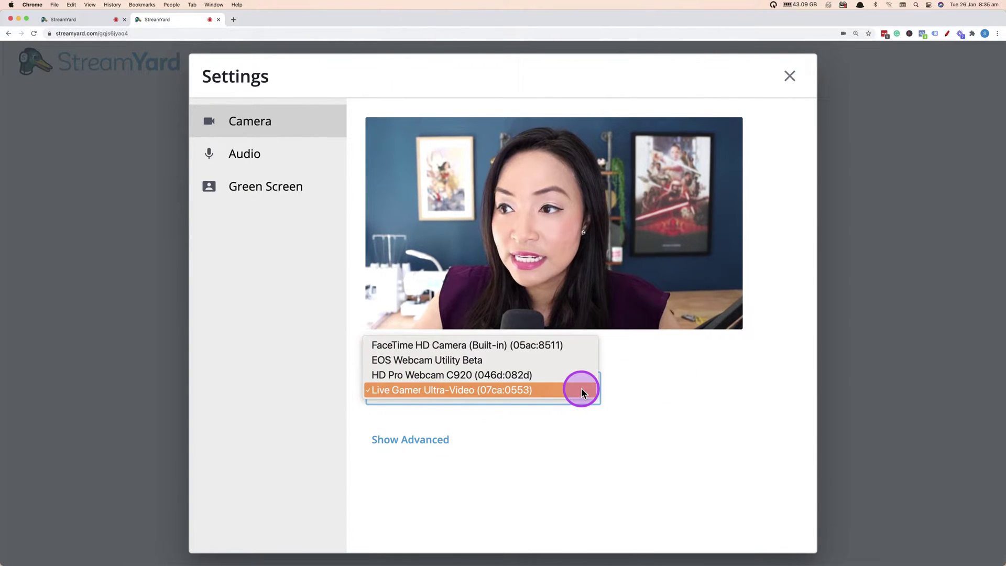
{"action": "left_click", "coordinate": [575, 375]}
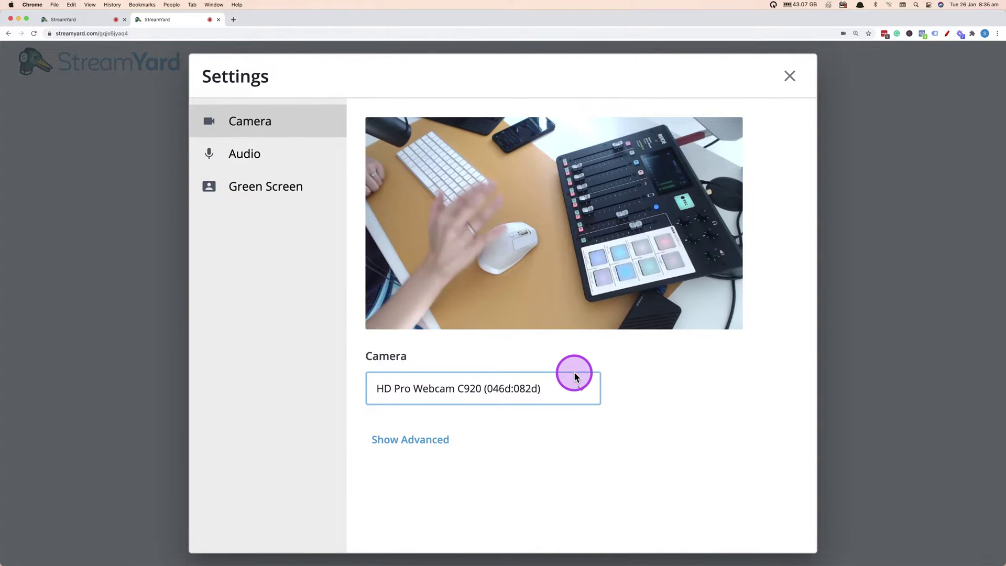
{"action": "left_click", "coordinate": [276, 156]}
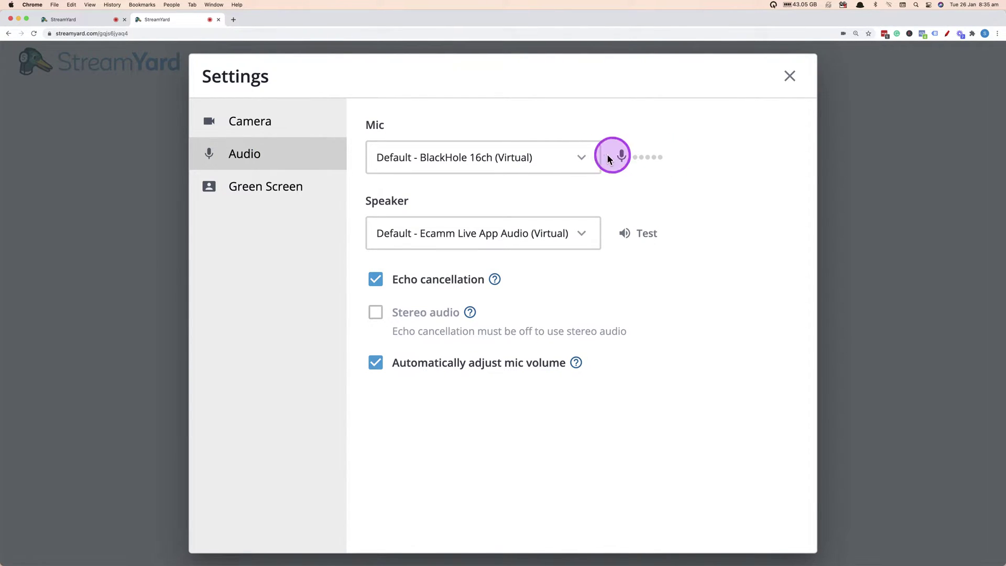
{"action": "left_click", "coordinate": [330, 128]}
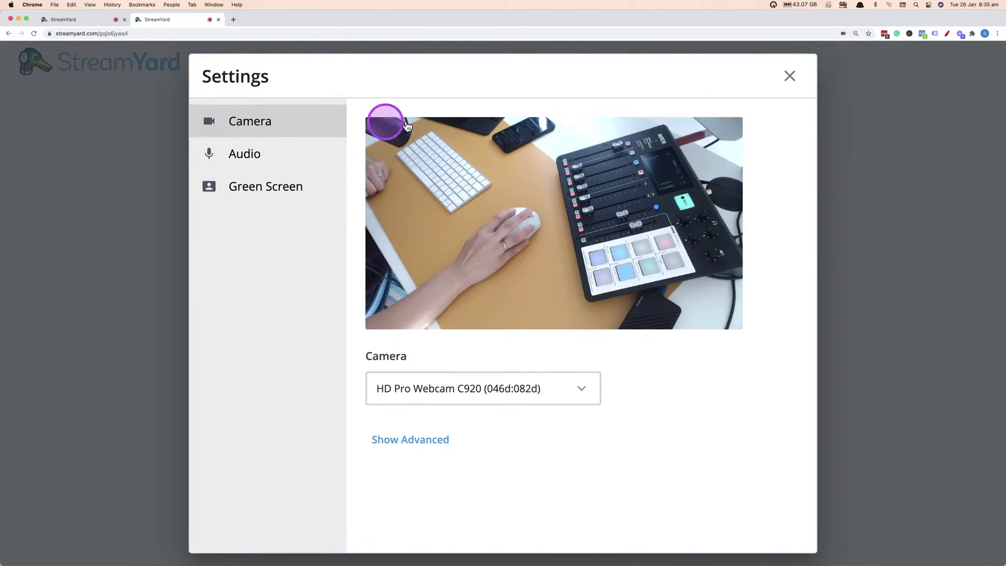
{"action": "left_click", "coordinate": [789, 76]}
Change the second camera's display name to "Beyonce cam" and enter the broadcast studio with it
{"action": "left_click", "coordinate": [464, 468]}
{"action": "left_click_drag", "start_coordinate": [464, 468], "coordinate": [312, 461]}
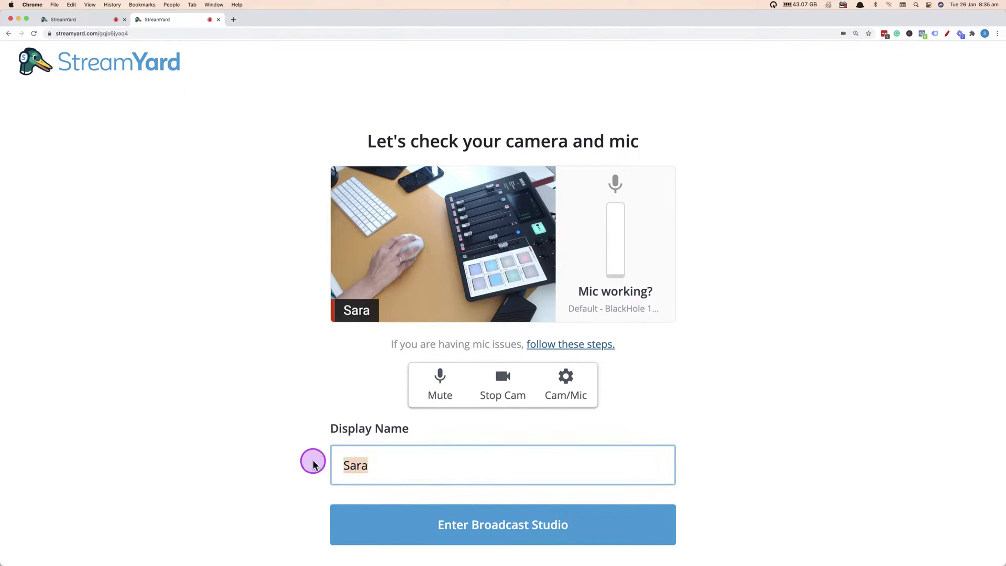
{"action": "type", "text": "Beyonce"}
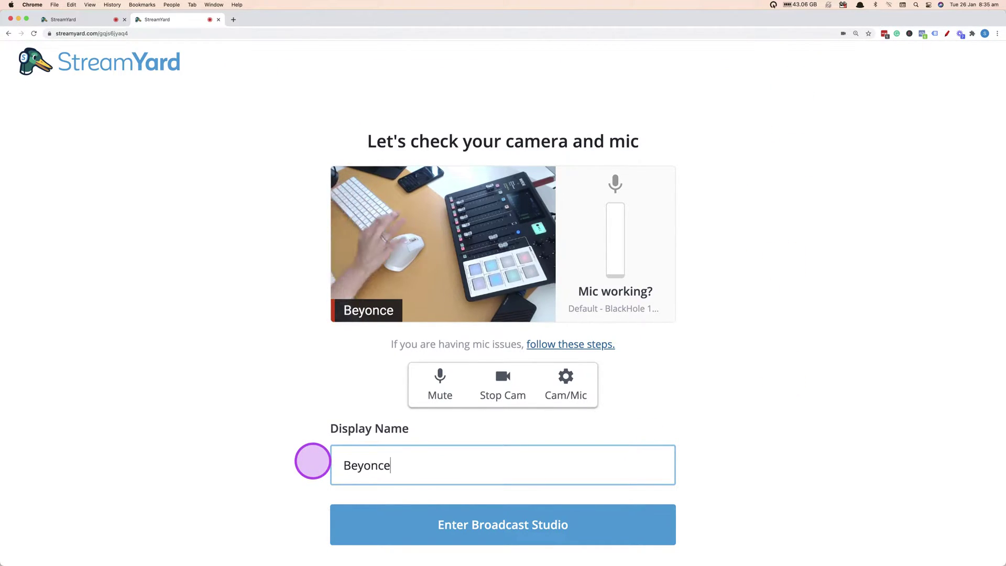
{"action": "type", "text": " cam"}
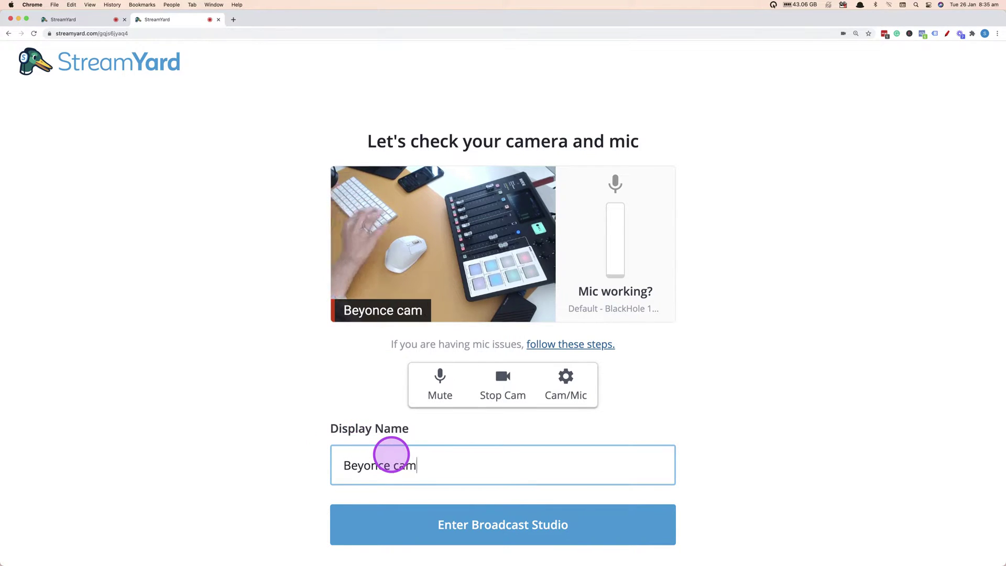
{"action": "left_click", "coordinate": [512, 521]}
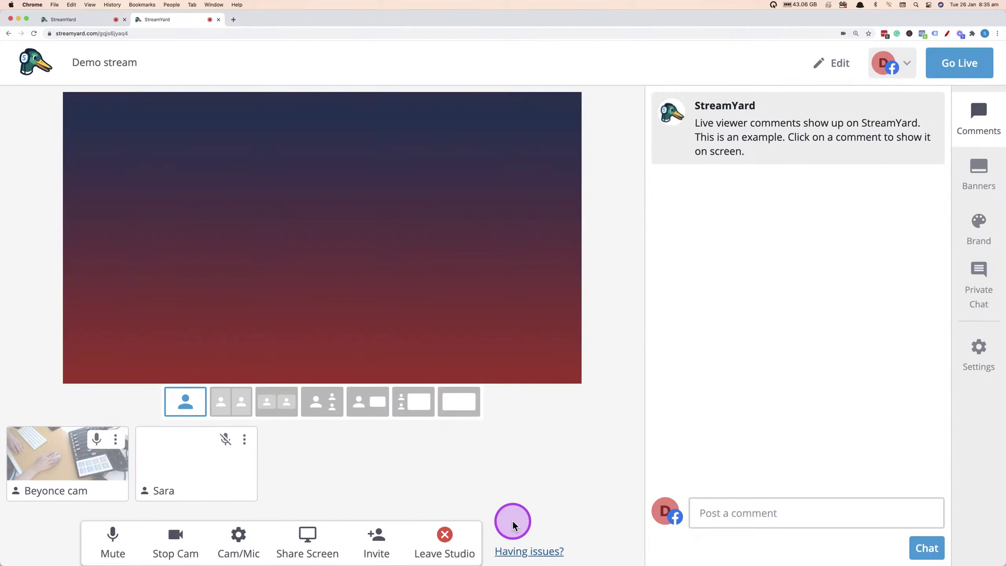
Compare both studio tabs, return to the original one and mute the Beyonce cam's microphone
{"action": "left_click", "coordinate": [74, 21]}
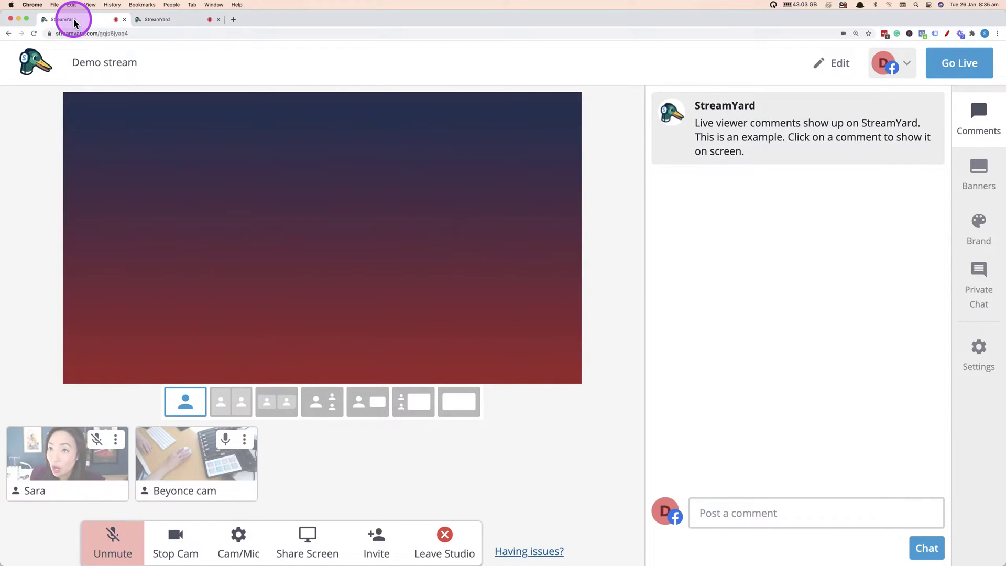
{"action": "left_click", "coordinate": [154, 19]}
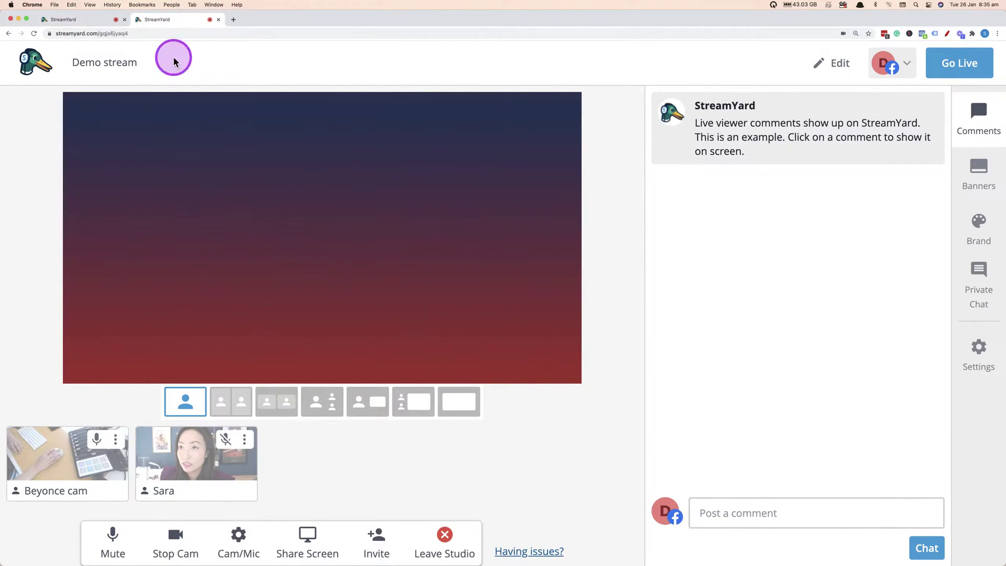
{"action": "left_click", "coordinate": [81, 21]}
{"action": "left_click", "coordinate": [226, 440]}
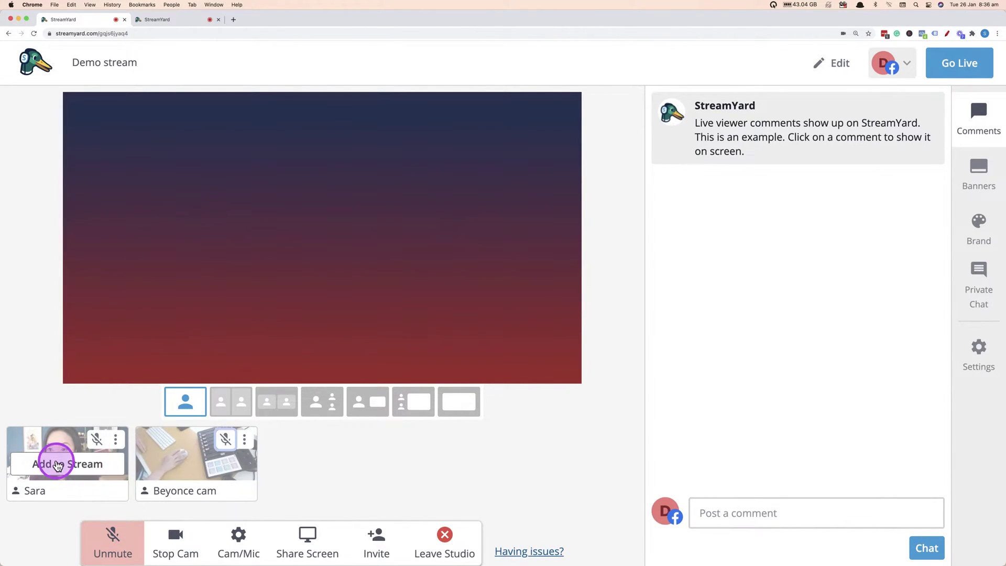
Add the host camera and the Beyonce cam to the stream, then remove the host camera and dismiss the audio tip
{"action": "left_click", "coordinate": [58, 464]}
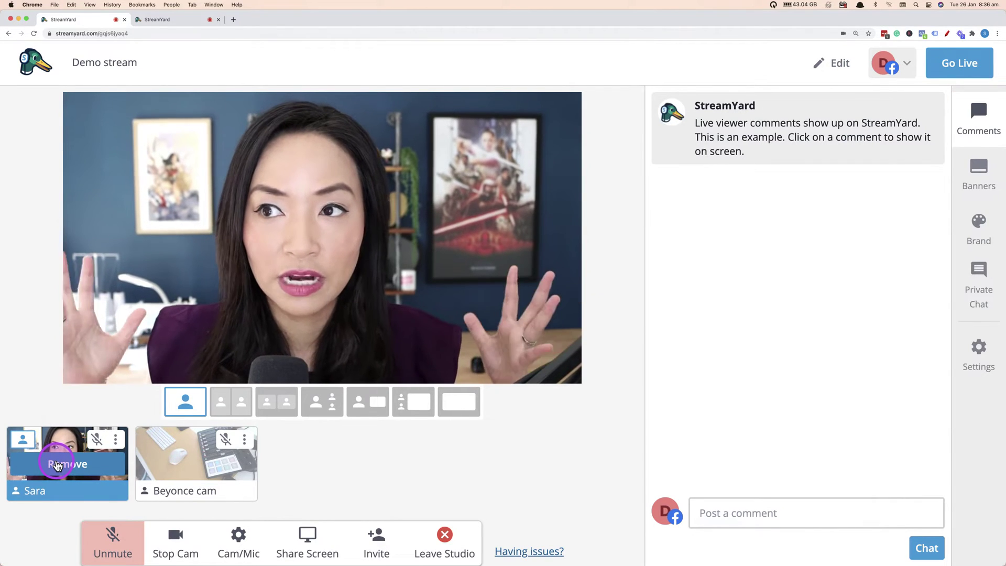
{"action": "mouse_move", "coordinate": [160, 461]}
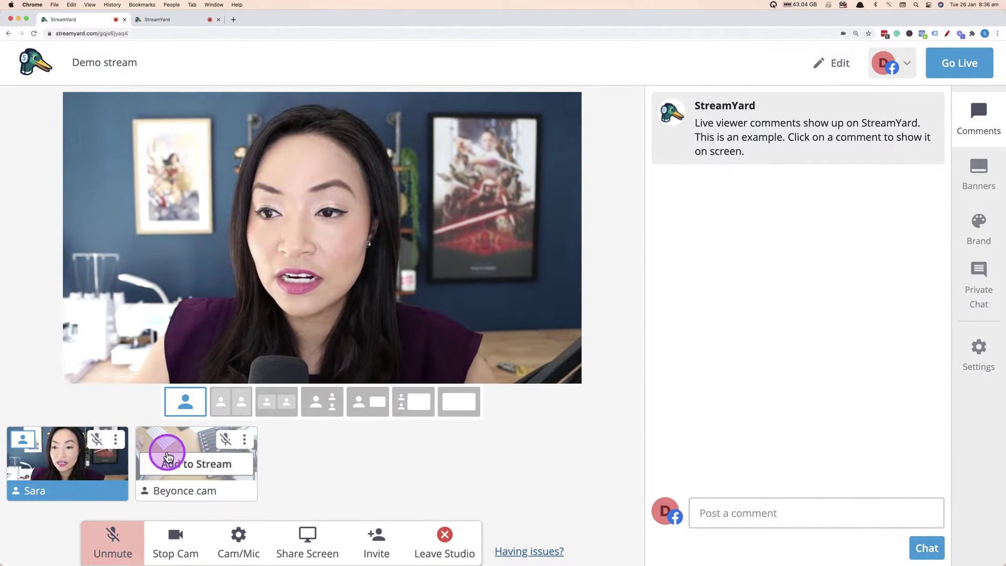
{"action": "left_click", "coordinate": [169, 464]}
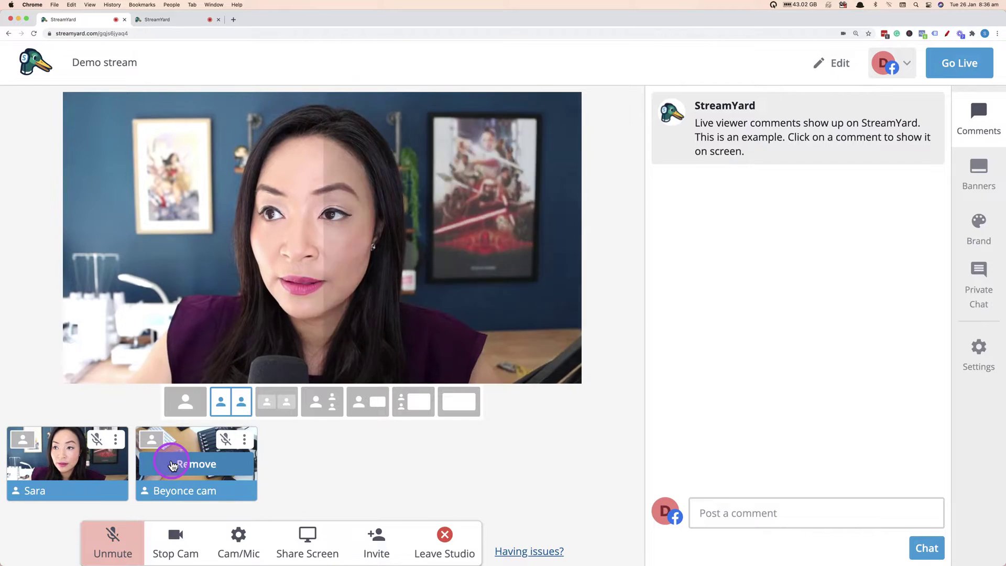
{"action": "left_click", "coordinate": [67, 464]}
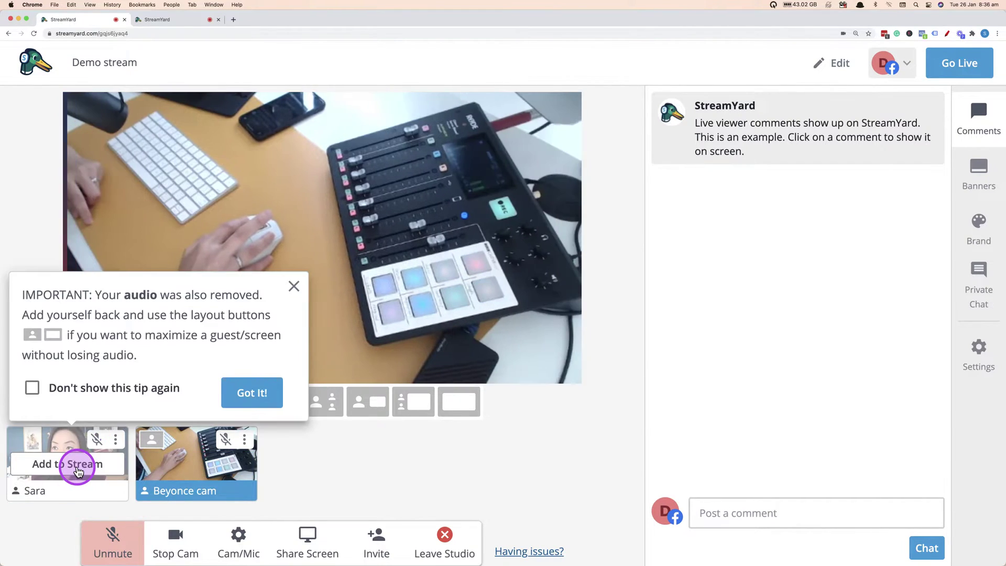
{"action": "left_click", "coordinate": [293, 286]}
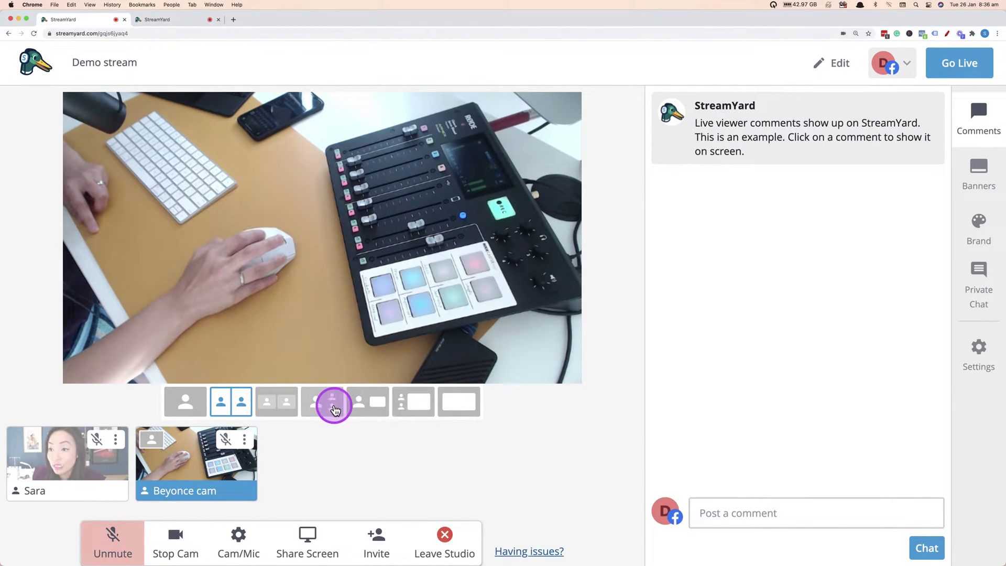
Add the host camera back using the layout with one large view and small side views, and swap the two camera positions
{"action": "left_click", "coordinate": [367, 400]}
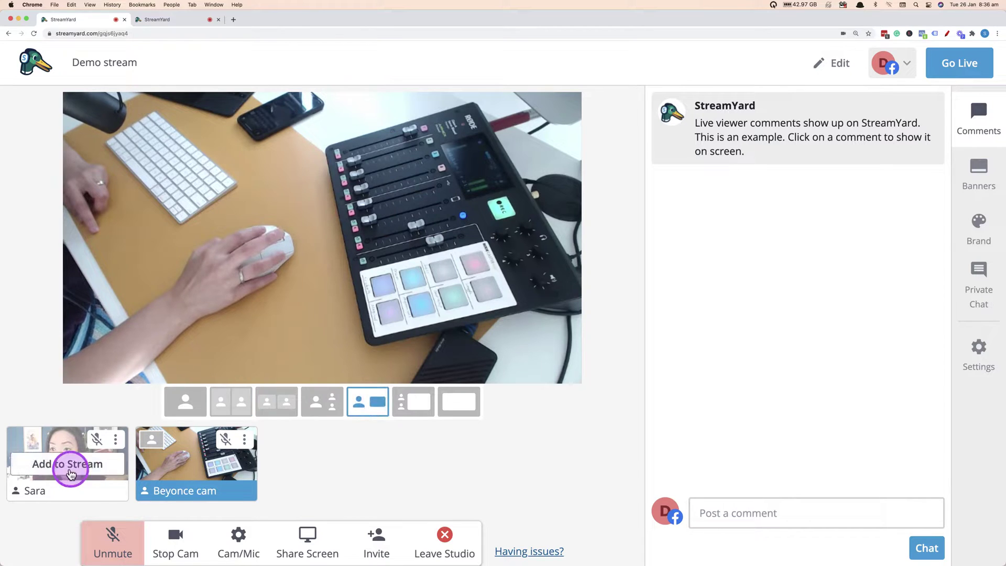
{"action": "left_click", "coordinate": [78, 464]}
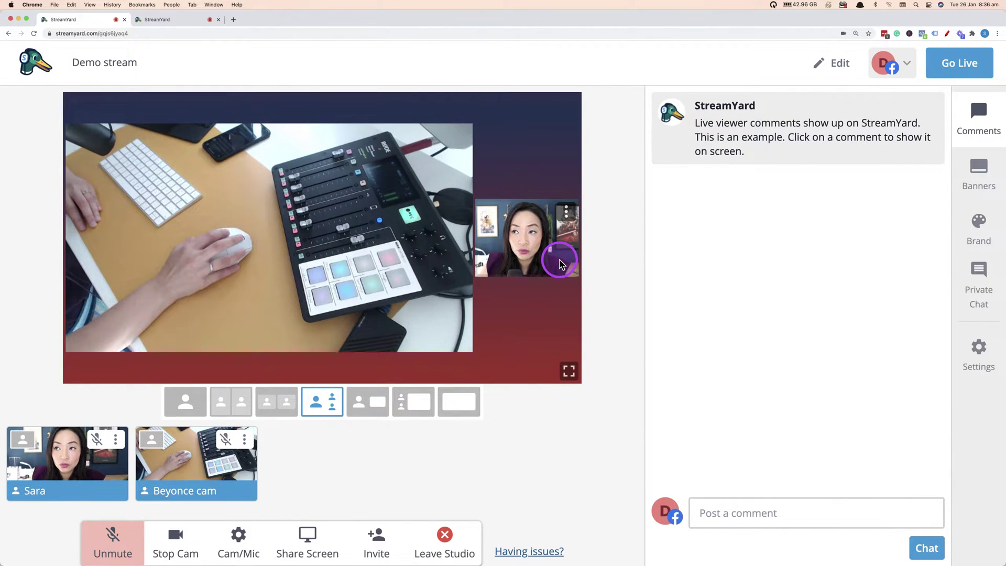
{"action": "left_click", "coordinate": [387, 211]}
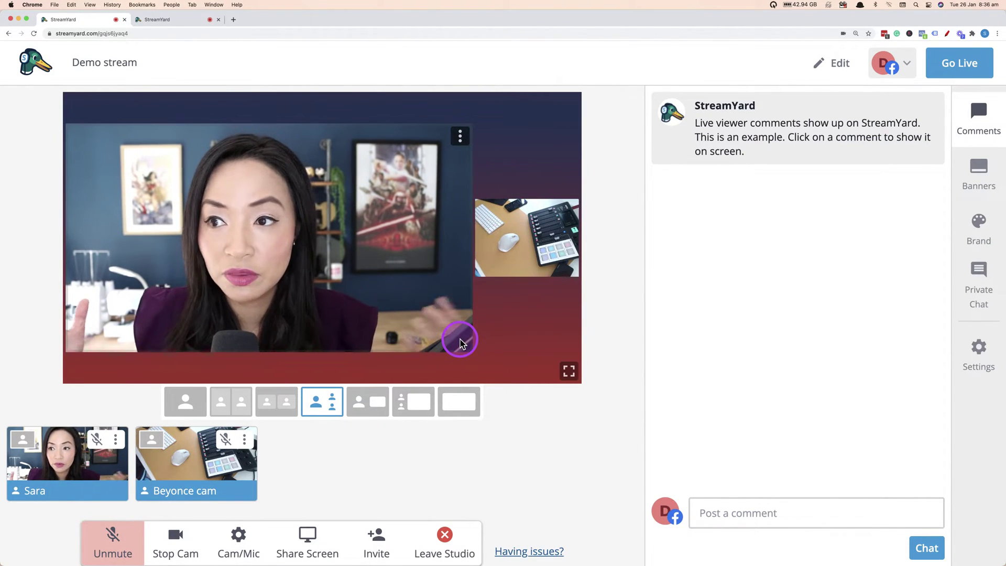
{"action": "left_click_drag", "start_coordinate": [504, 240], "coordinate": [382, 224]}
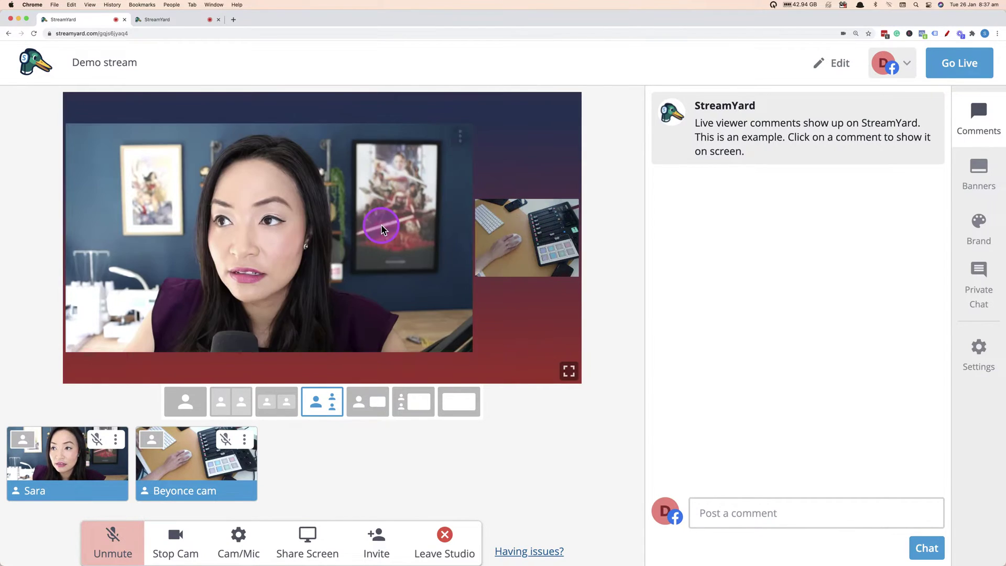
Try the stream in the spaced and edge-to-edge side-by-side layouts and the one-person-plus-screen layout, then choose the large screen layout with stacked people
{"action": "left_click", "coordinate": [269, 402]}
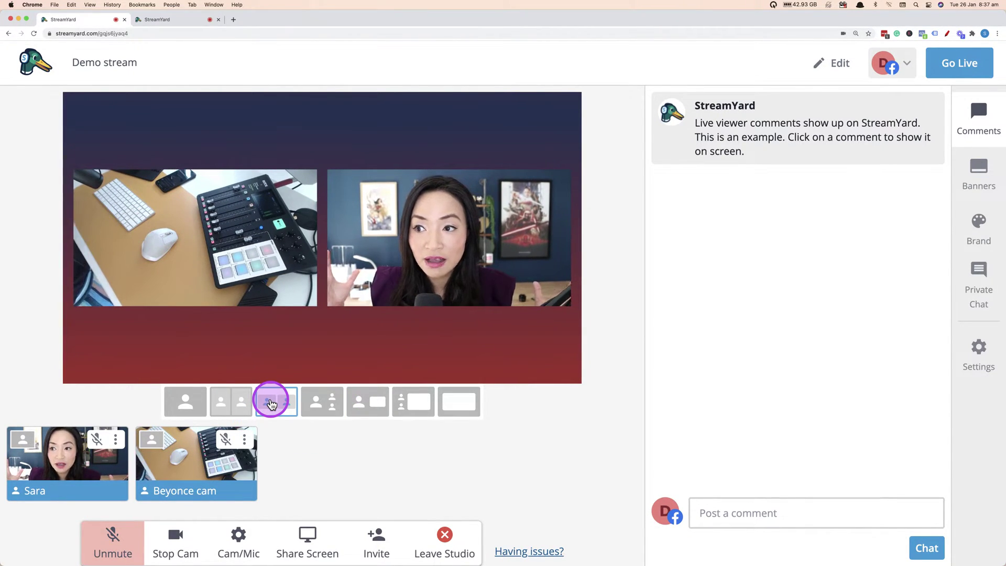
{"action": "left_click", "coordinate": [230, 402]}
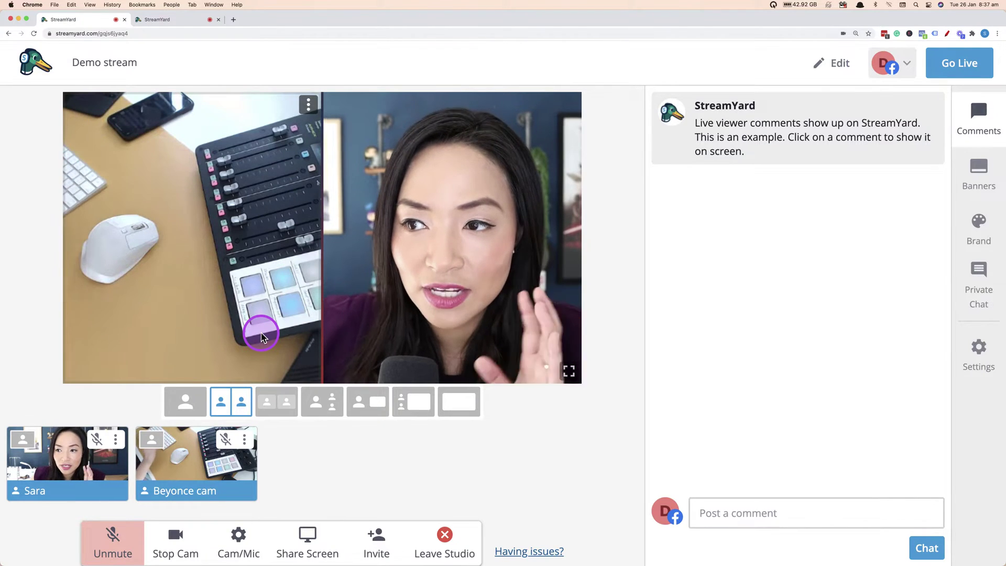
{"action": "left_click", "coordinate": [371, 402]}
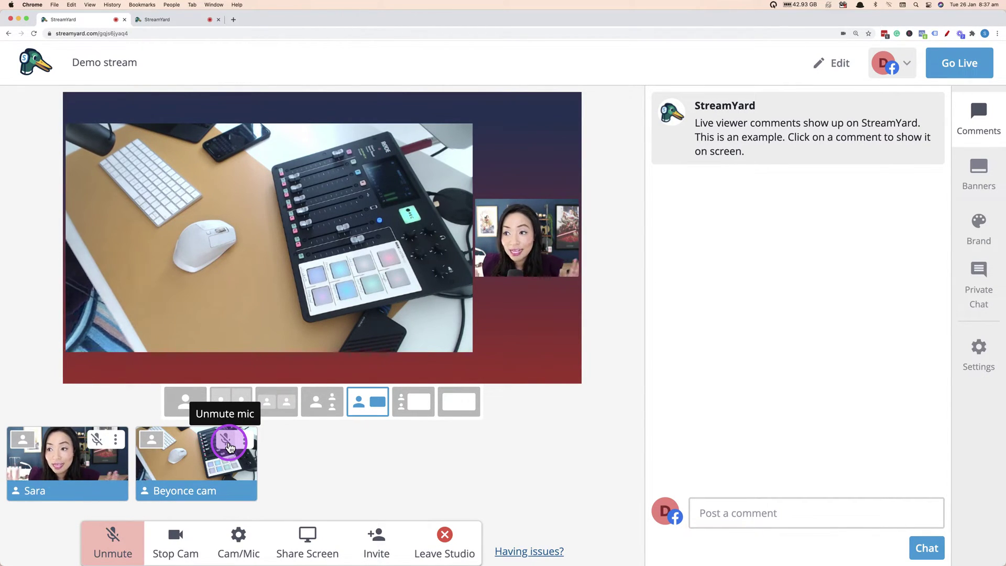
{"action": "left_click", "coordinate": [404, 405]}
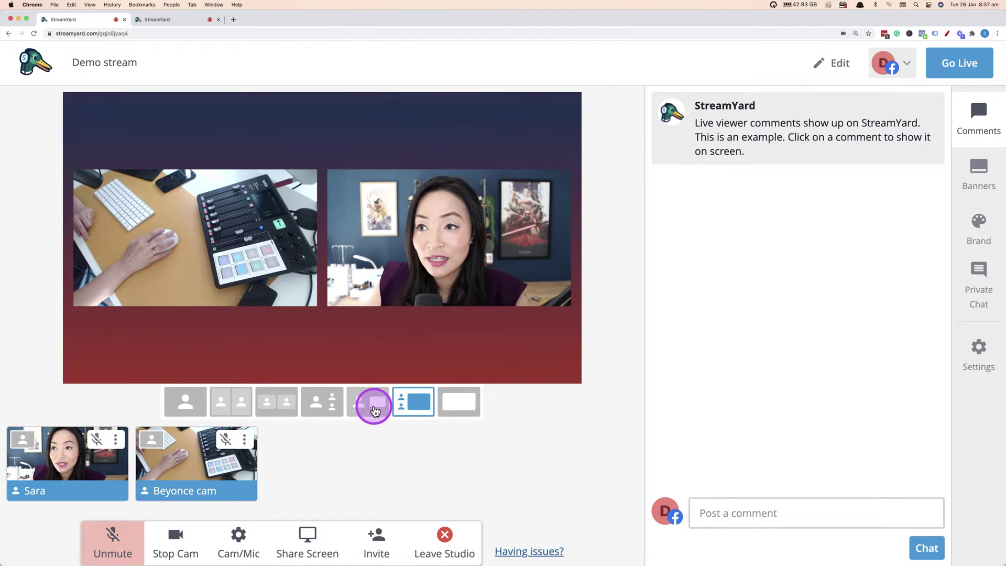
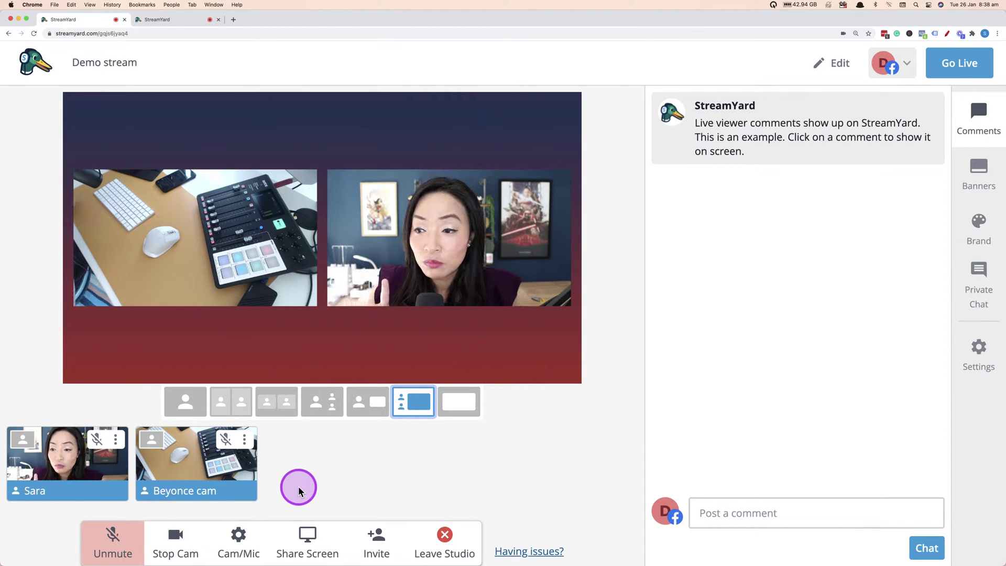
Take the Beyonce cam out of the studio by closing its browser tab, and copy the guest invite link from the remaining studio
{"action": "left_click", "coordinate": [219, 21]}
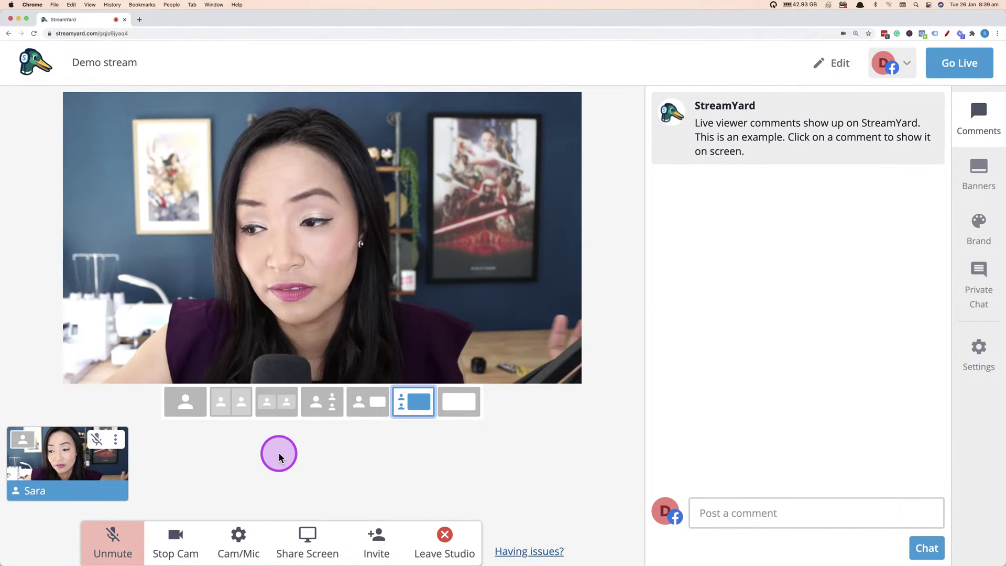
{"action": "left_click", "coordinate": [374, 542]}
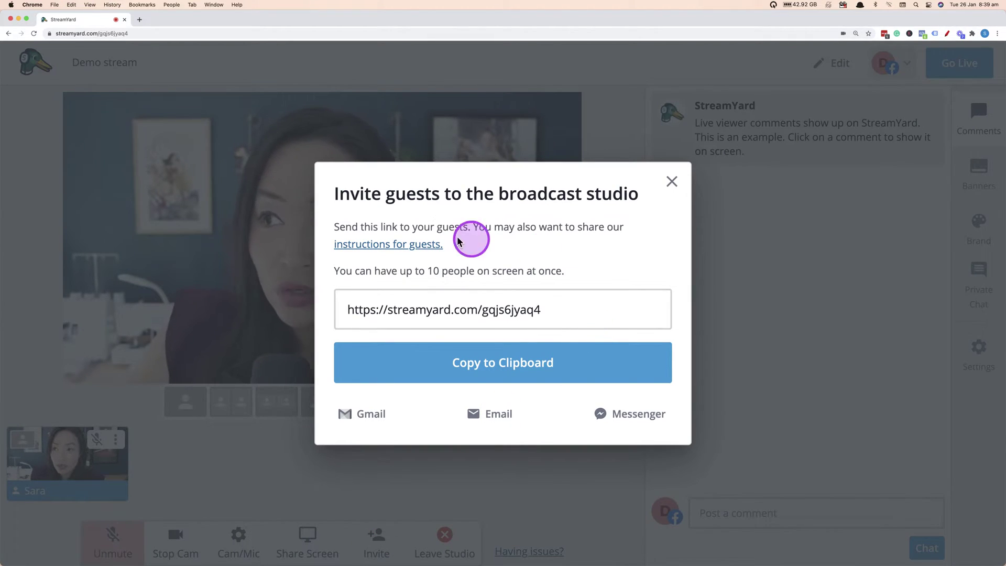
{"action": "left_click_drag", "start_coordinate": [579, 309], "coordinate": [341, 310]}
{"action": "key", "text": "super+c"}
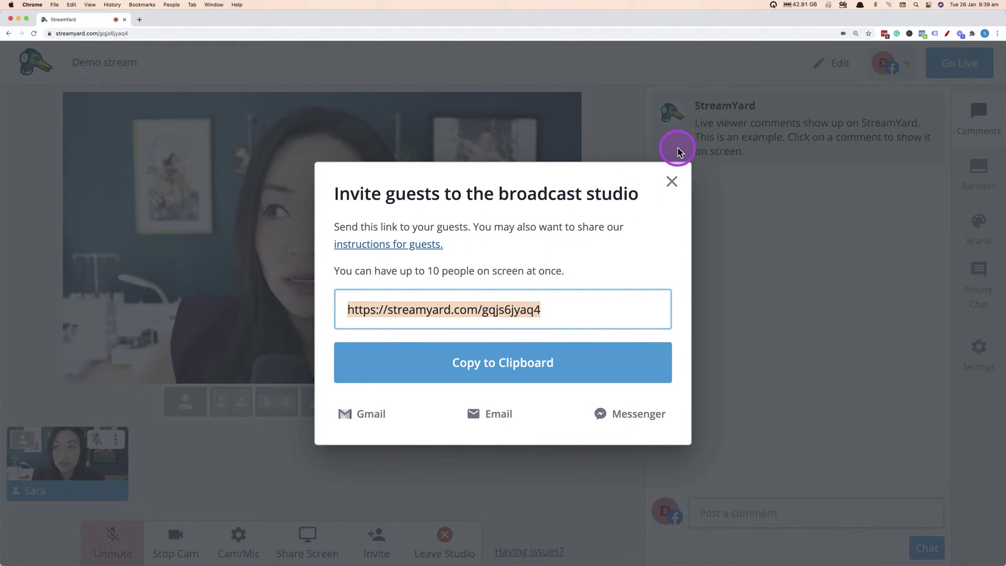
{"action": "left_click", "coordinate": [672, 181]}
Open the copied guest invite link in a new browser tab to reach the camera and mic check
{"action": "left_click", "coordinate": [139, 19]}
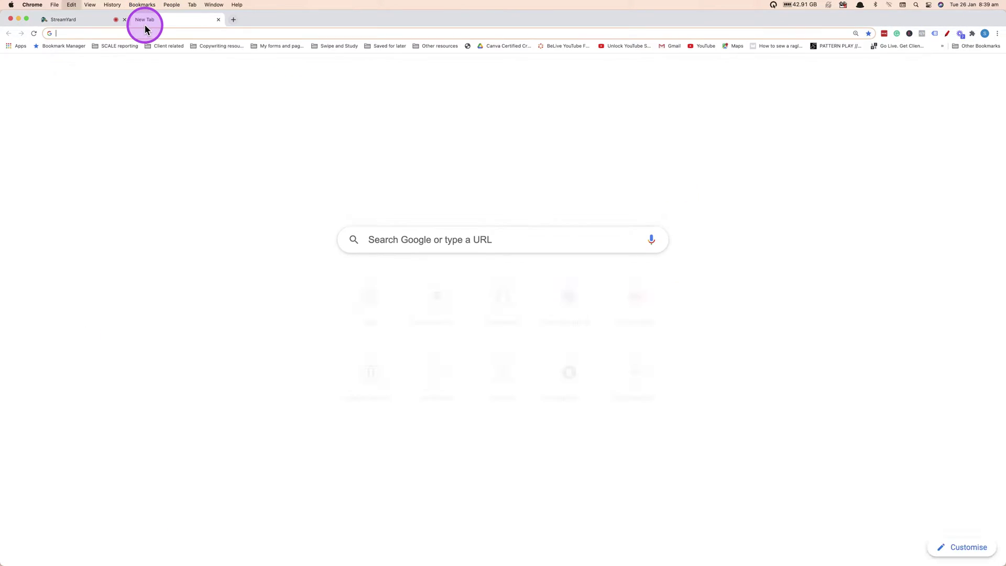
{"action": "key", "text": "super+v"}
{"action": "type", "text": "\\"}
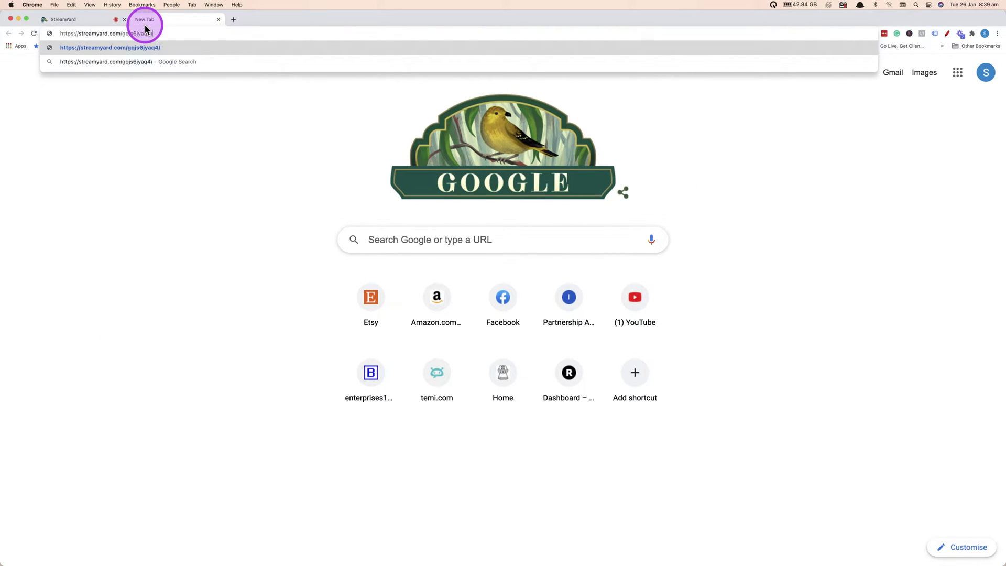
{"action": "key", "text": "Return"}
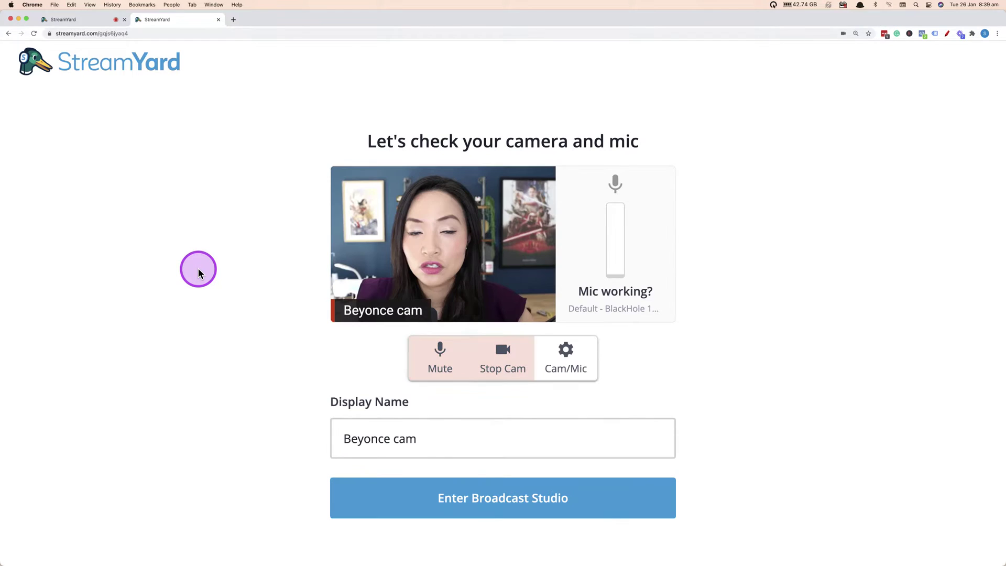
Review the Beyonce cam's camera settings, then dismiss them and close the guest tab without entering the studio
{"action": "left_click", "coordinate": [569, 357]}
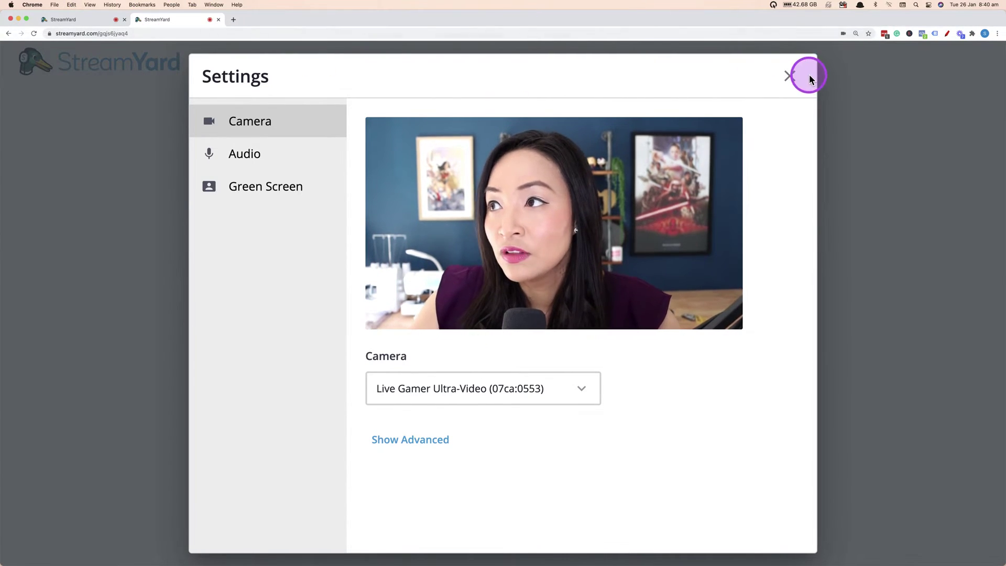
{"action": "left_click", "coordinate": [788, 76]}
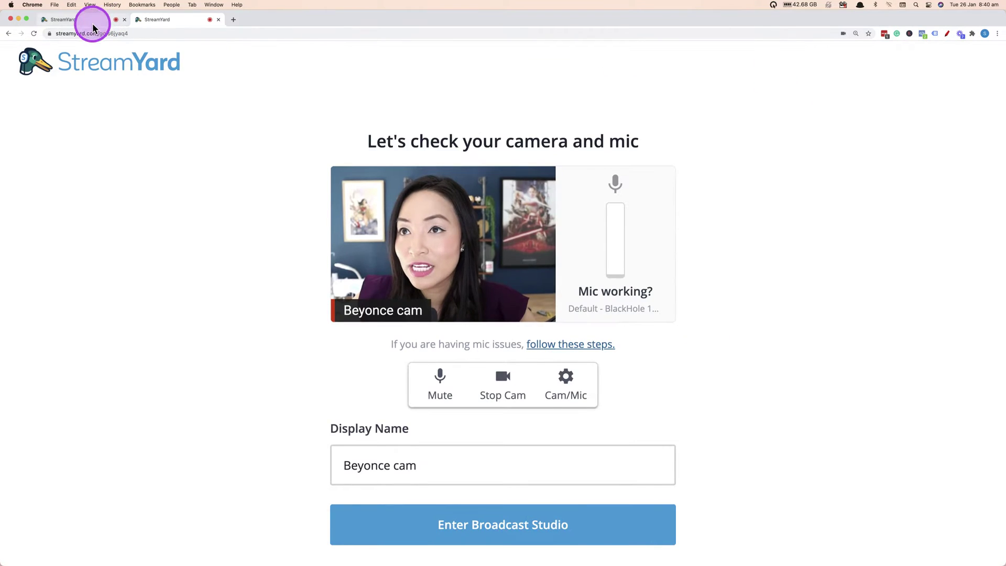
{"action": "left_click", "coordinate": [219, 20]}
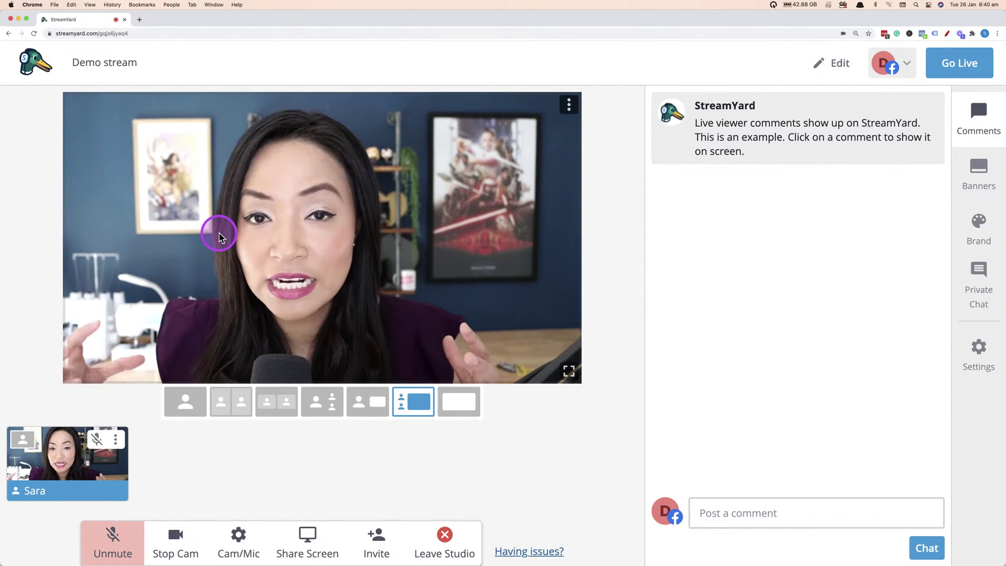